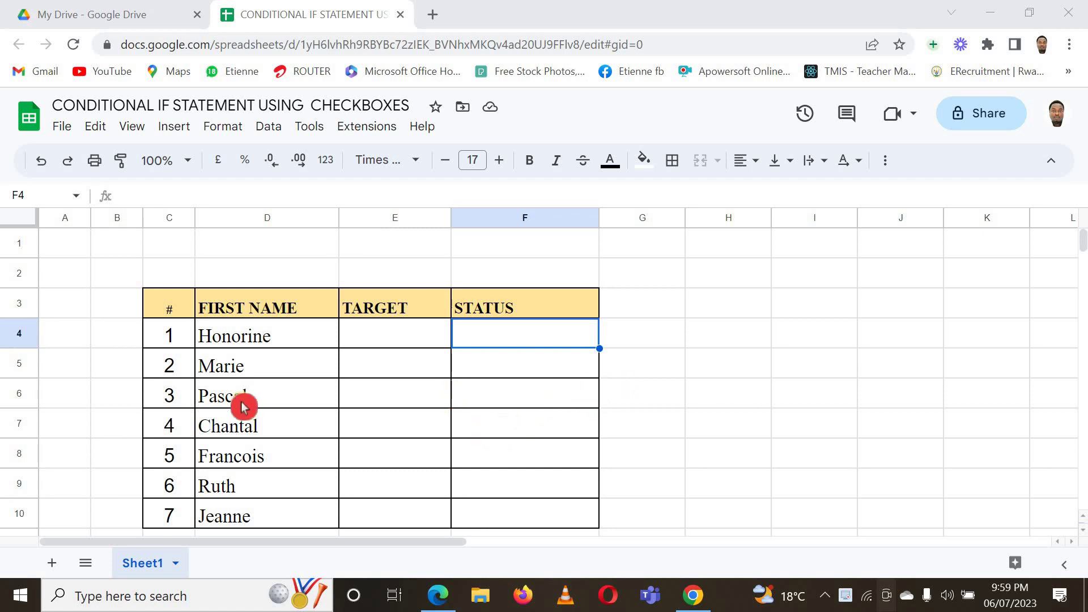
# - Point out the FIRST NAME names, the empty TARGET column and the STATUS column
pyautogui.click(280, 384)
pyautogui.click(287, 343)
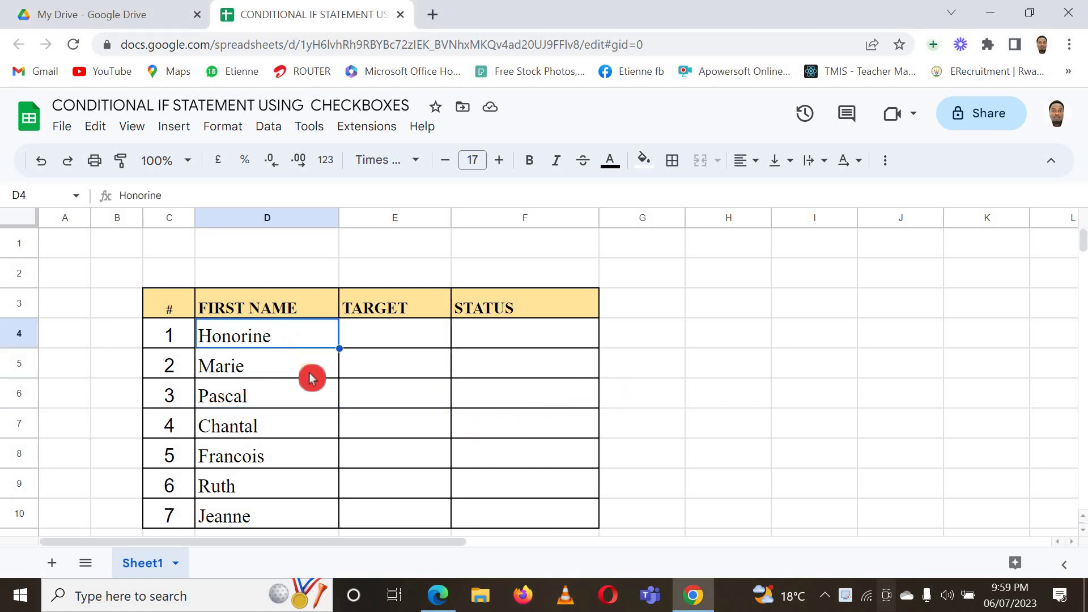
pyautogui.click(331, 431)
pyautogui.click(374, 394)
pyautogui.click(401, 335)
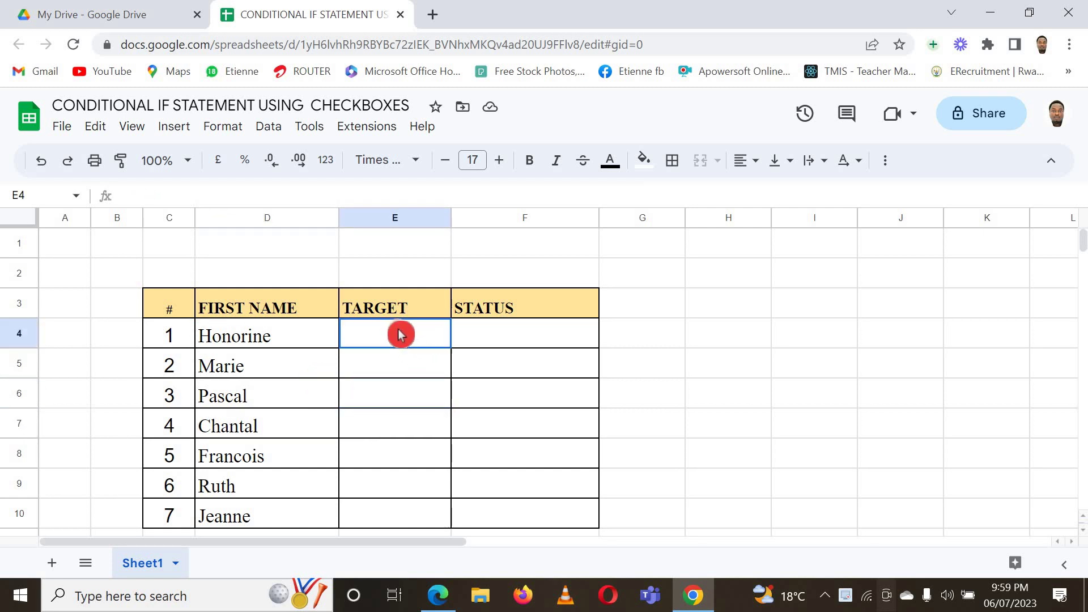
pyautogui.click(493, 307)
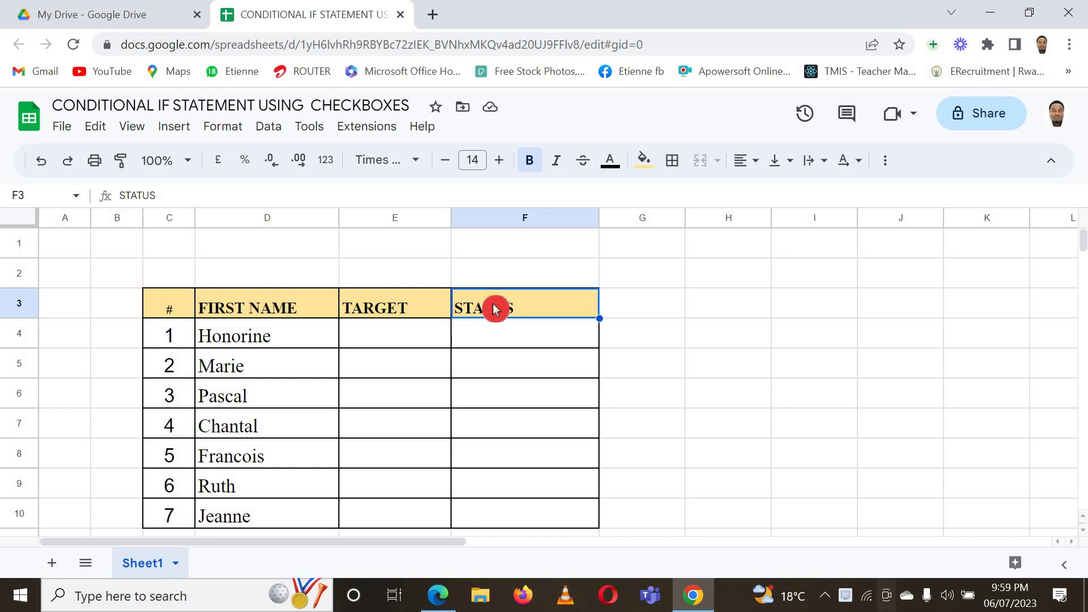
pyautogui.click(505, 355)
pyautogui.click(429, 392)
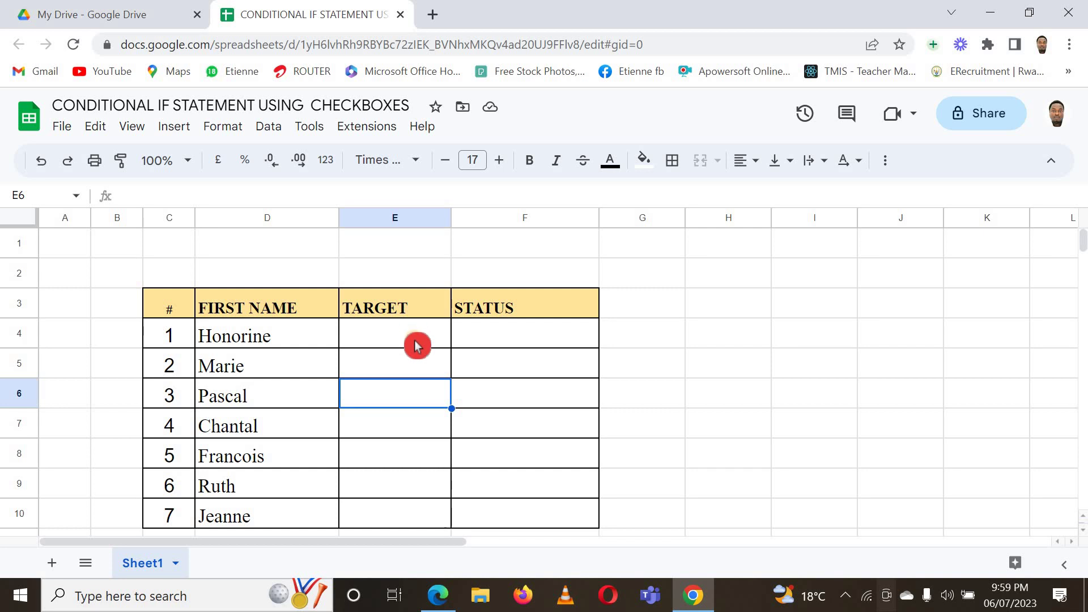
# - Insert unticked tick boxes into TARGET cells E4:E10 and select F4
pyautogui.moveTo(412, 340); pyautogui.dragTo(416, 513)
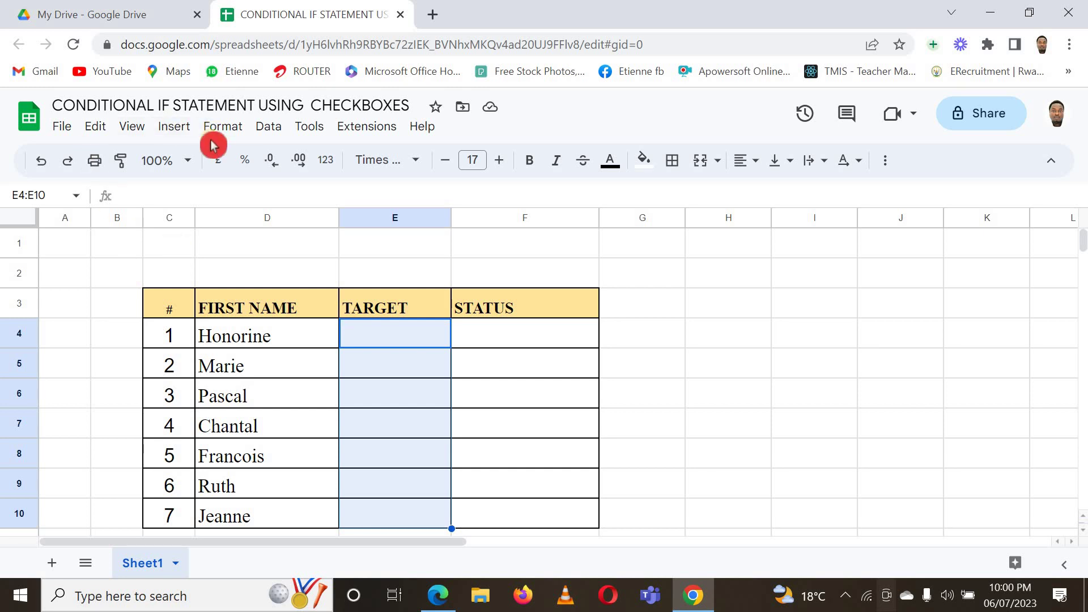
pyautogui.click(176, 128)
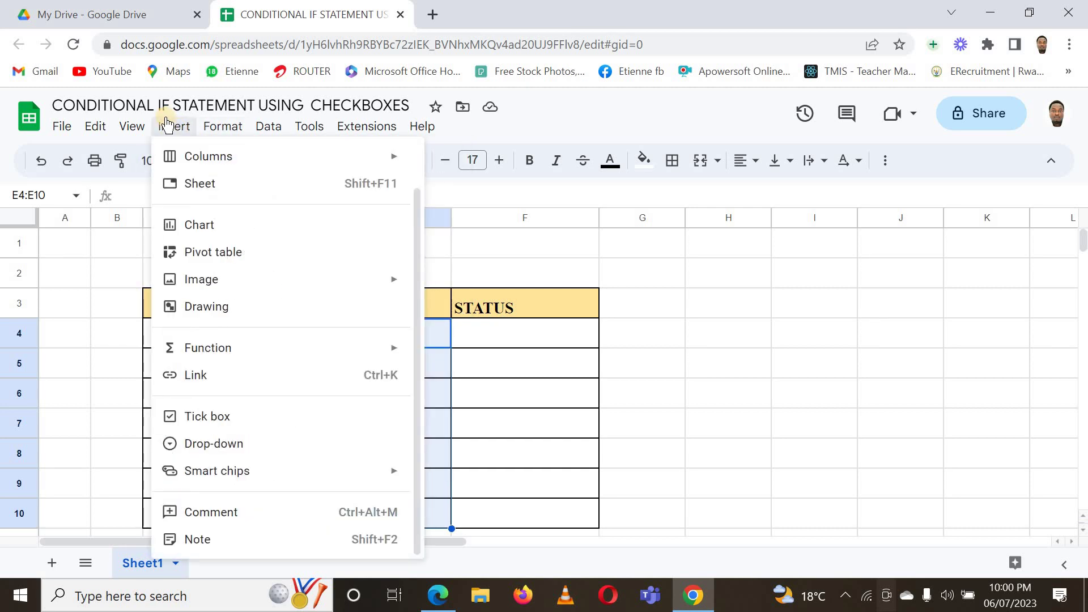
pyautogui.click(208, 420)
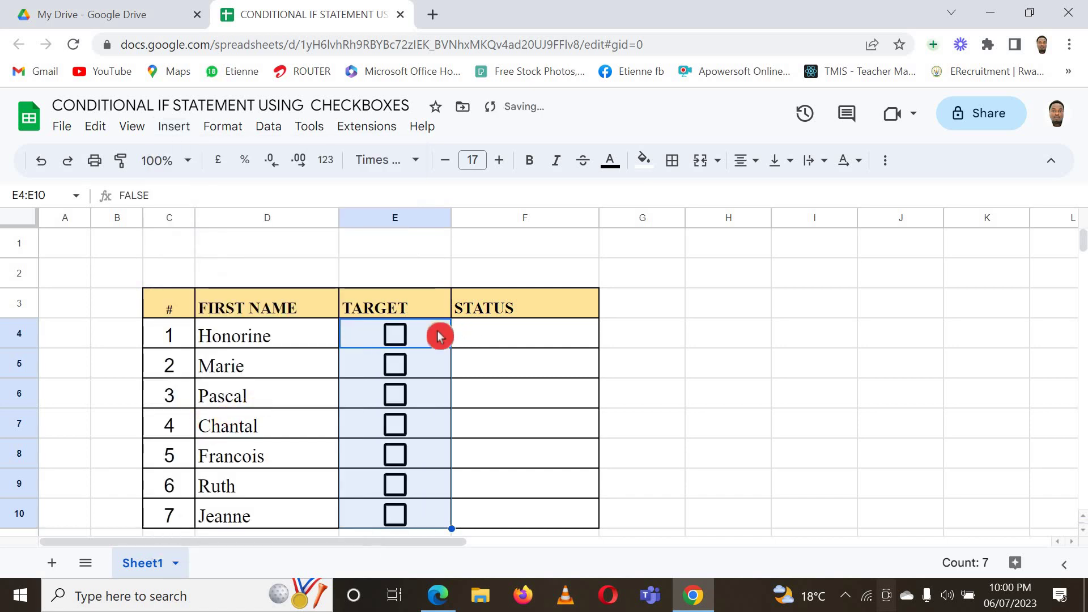
pyautogui.click(486, 337)
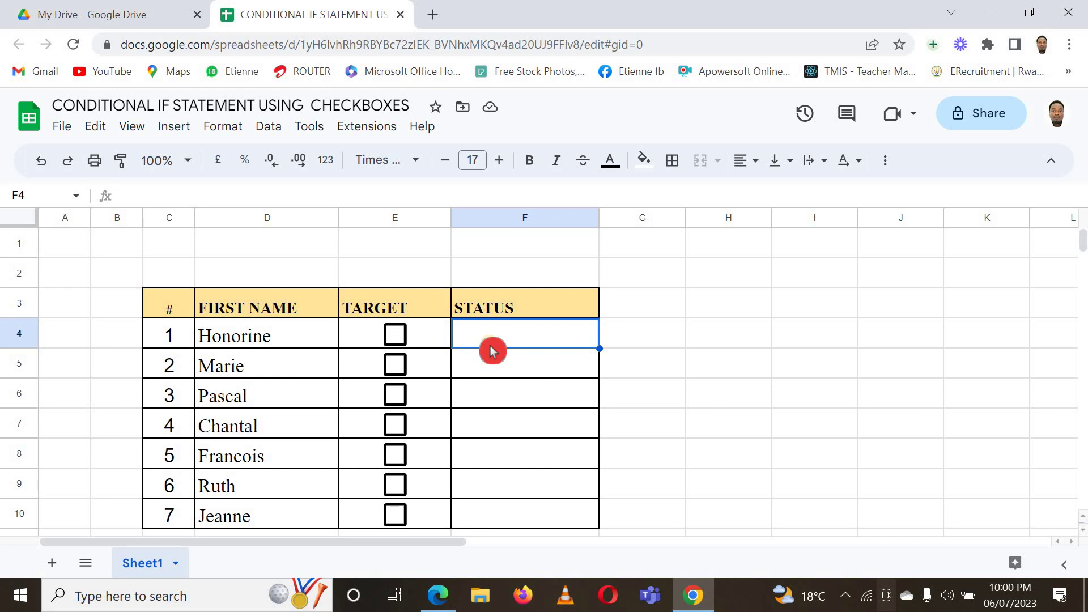
# - Type =IF(E4=TRUE,"FULL PAID","NOT PAID") in F4, adding the missing quotes around NOT PAID
pyautogui.write('=IF')
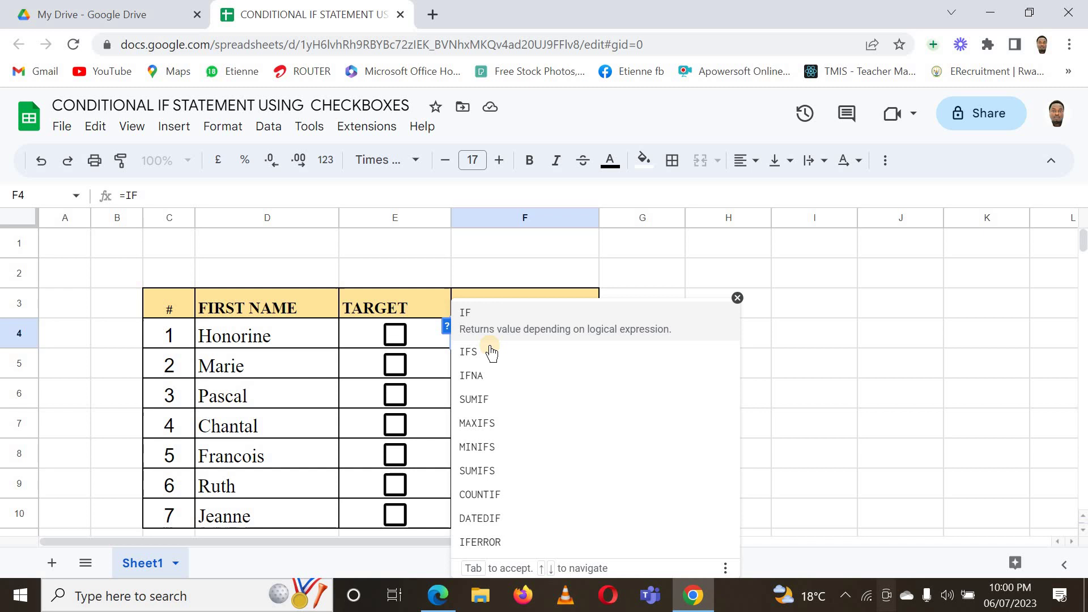
pyautogui.click(490, 346)
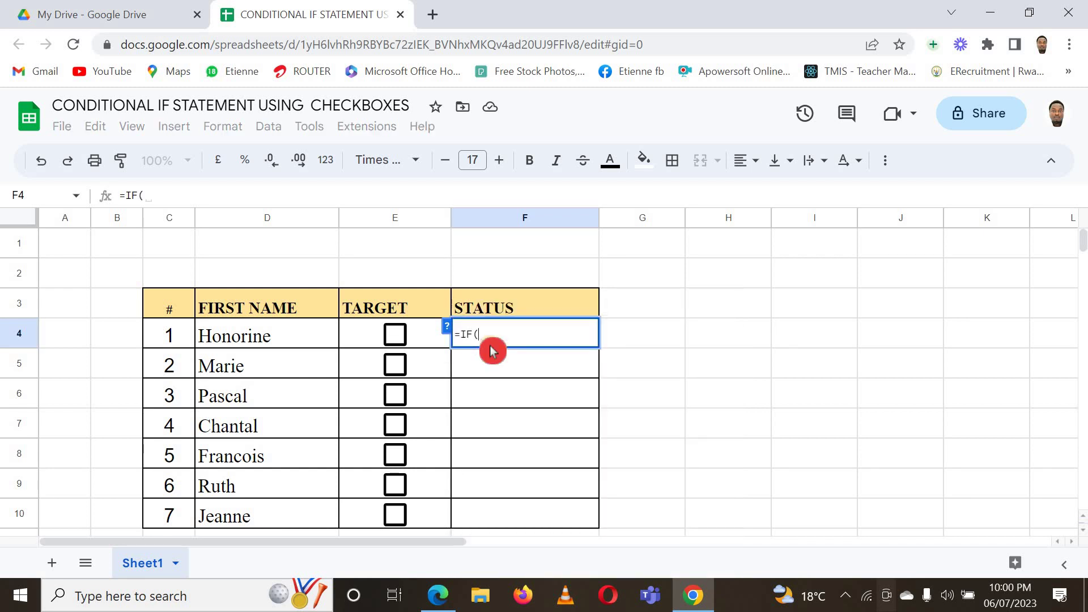
pyautogui.click(394, 336)
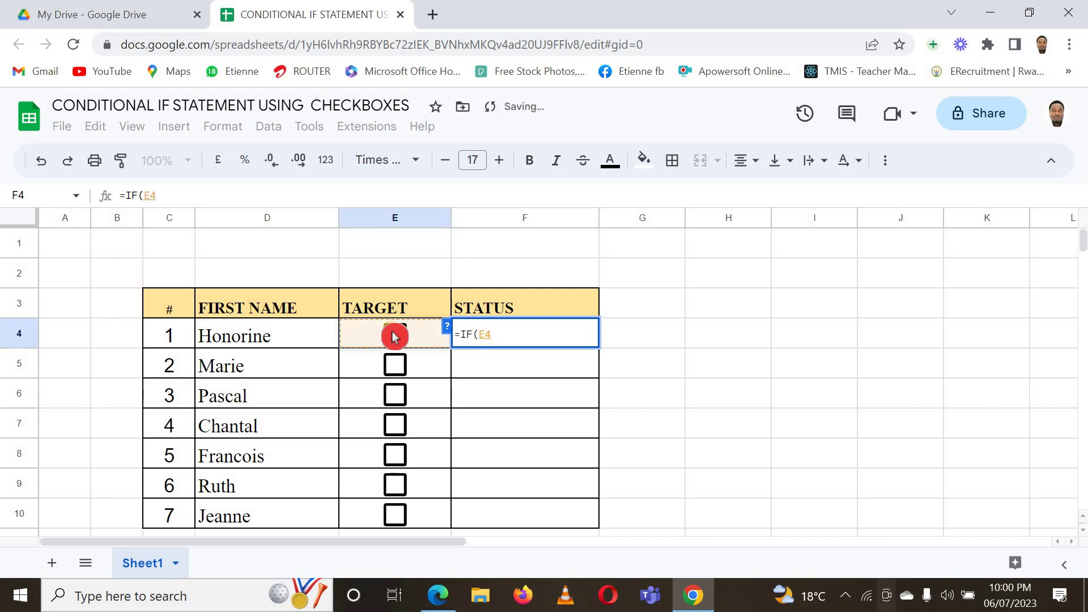
pyautogui.write('=')
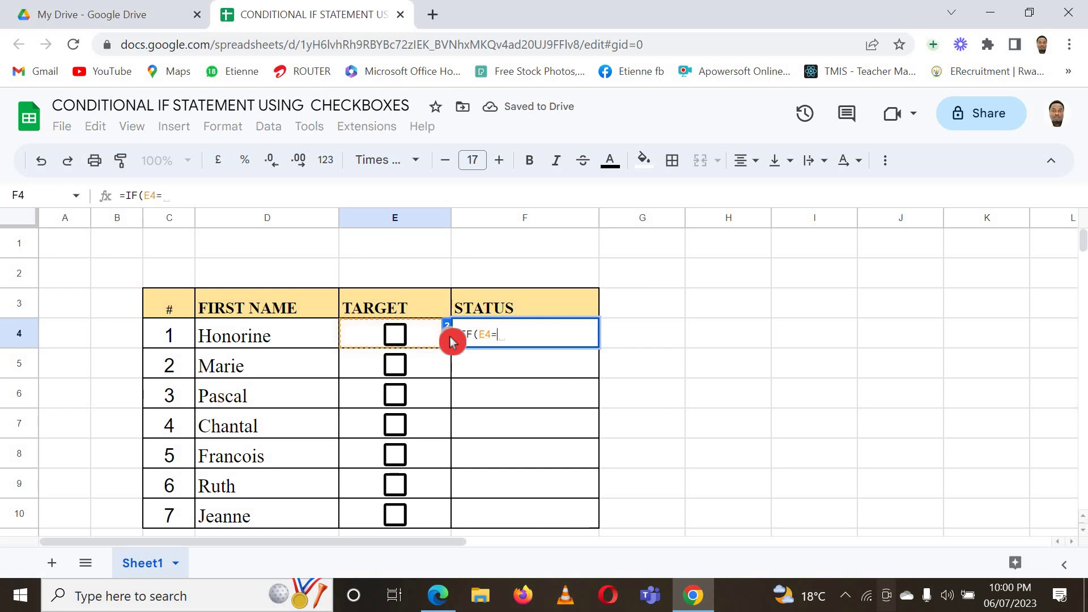
pyautogui.write('TRUE')
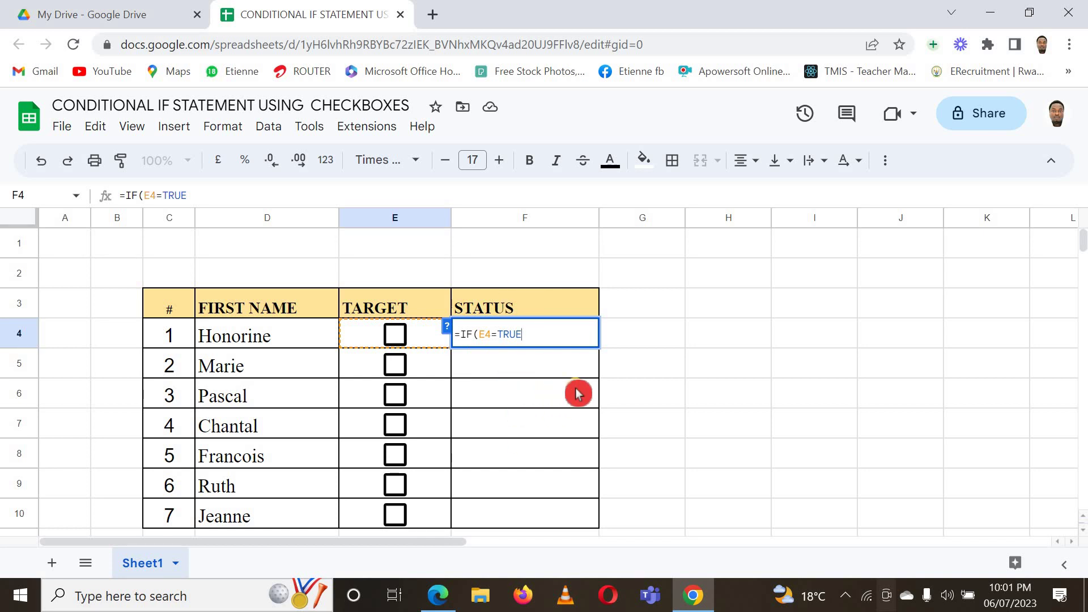
pyautogui.write(',')
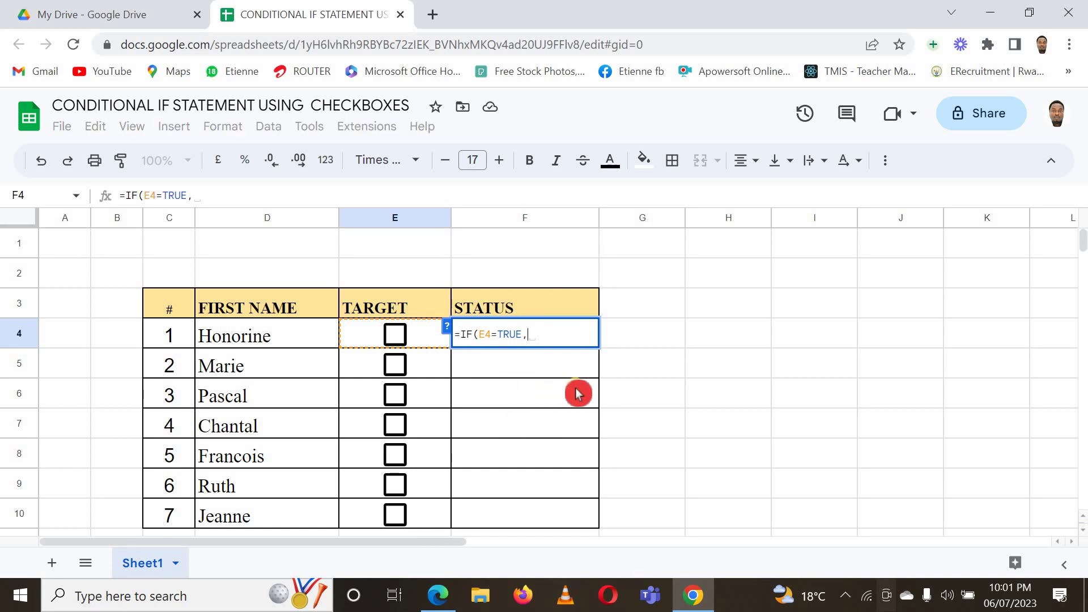
pyautogui.write('"')
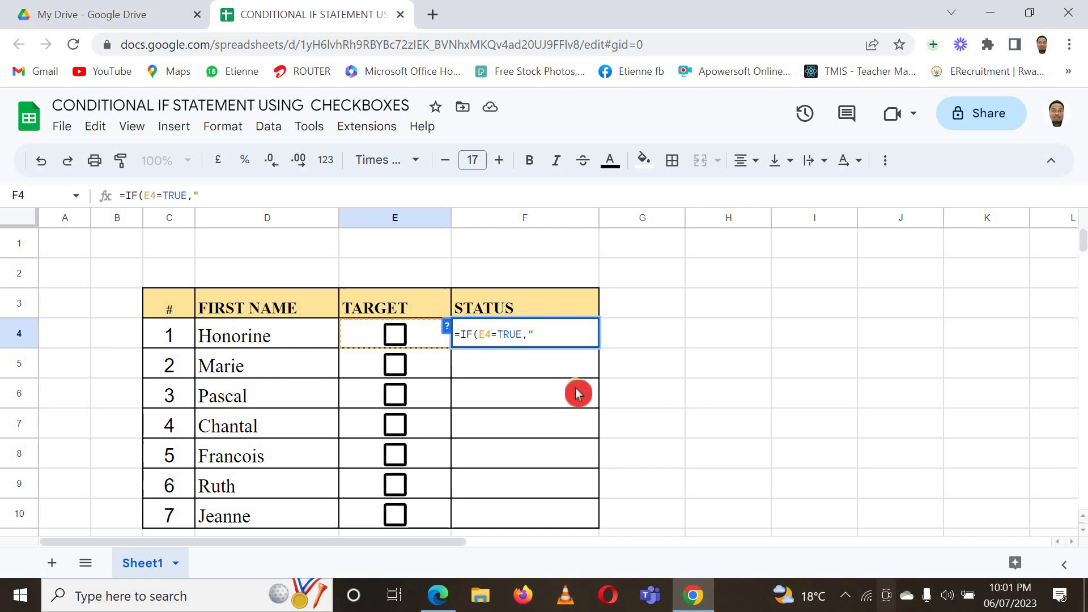
pyautogui.write('FULL PAID')
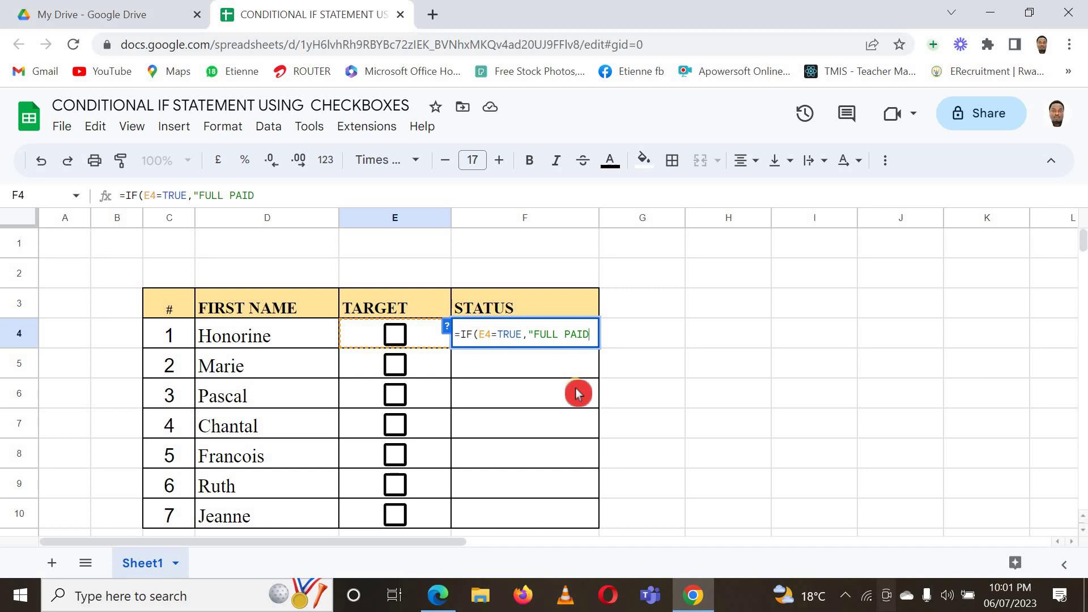
pyautogui.write('",')
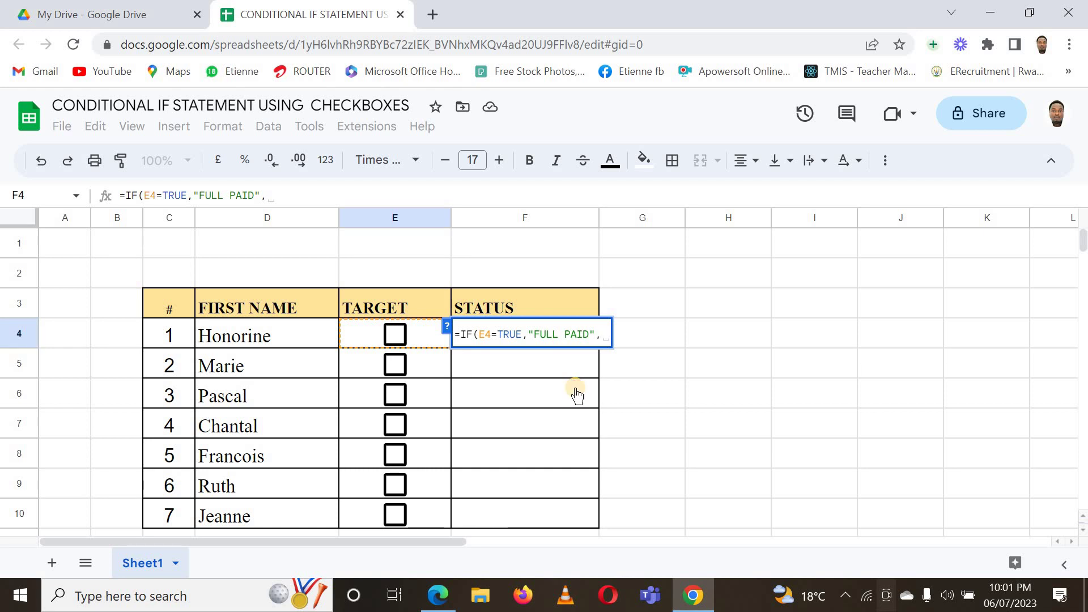
pyautogui.write('NO')
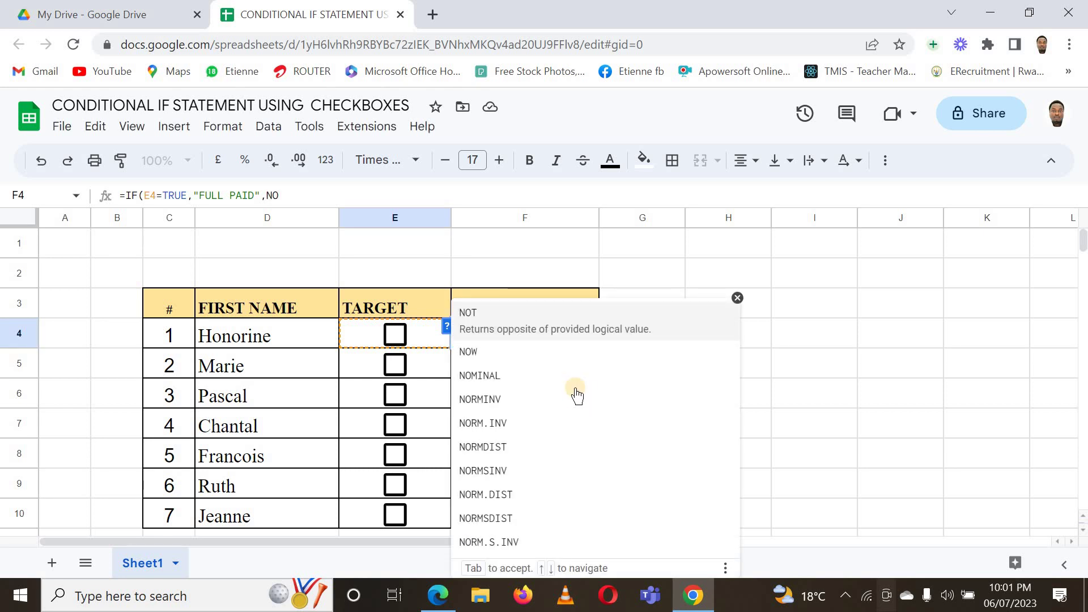
pyautogui.write('T PAI')
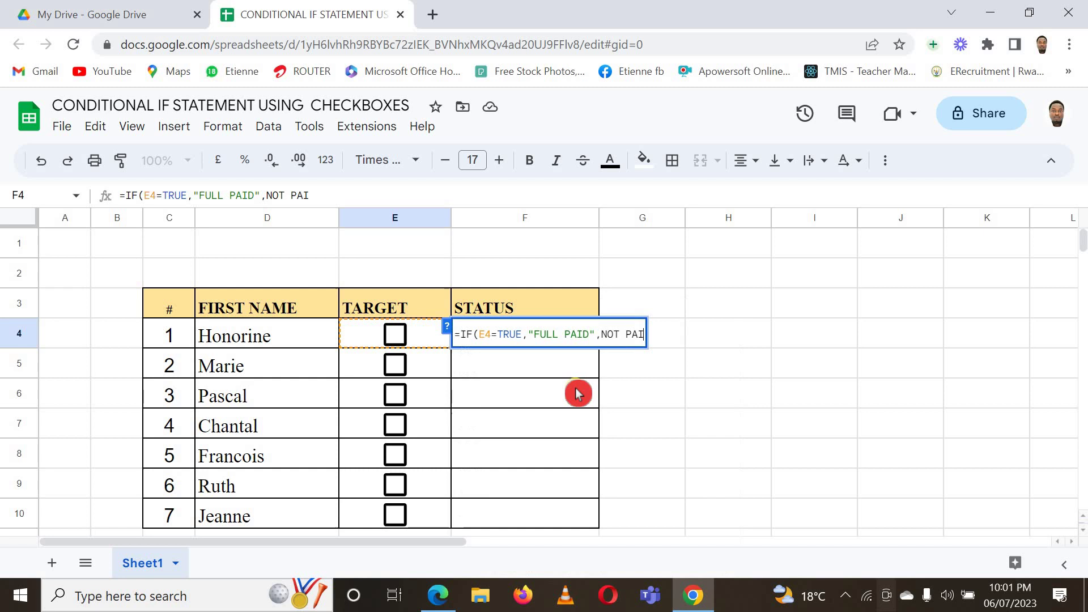
pyautogui.write('D')
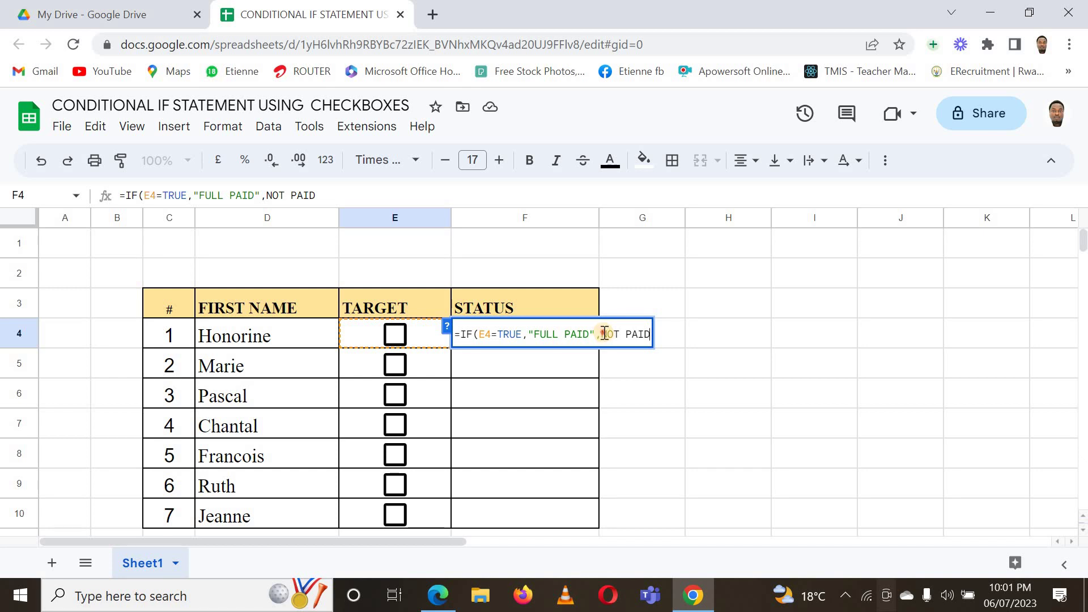
pyautogui.press('Left')
pyautogui.press('Left')
pyautogui.press('Left')
pyautogui.press('Left')
pyautogui.press('Left')
pyautogui.press('Left')
pyautogui.press('Left')
pyautogui.press('Left')
pyautogui.write('"')
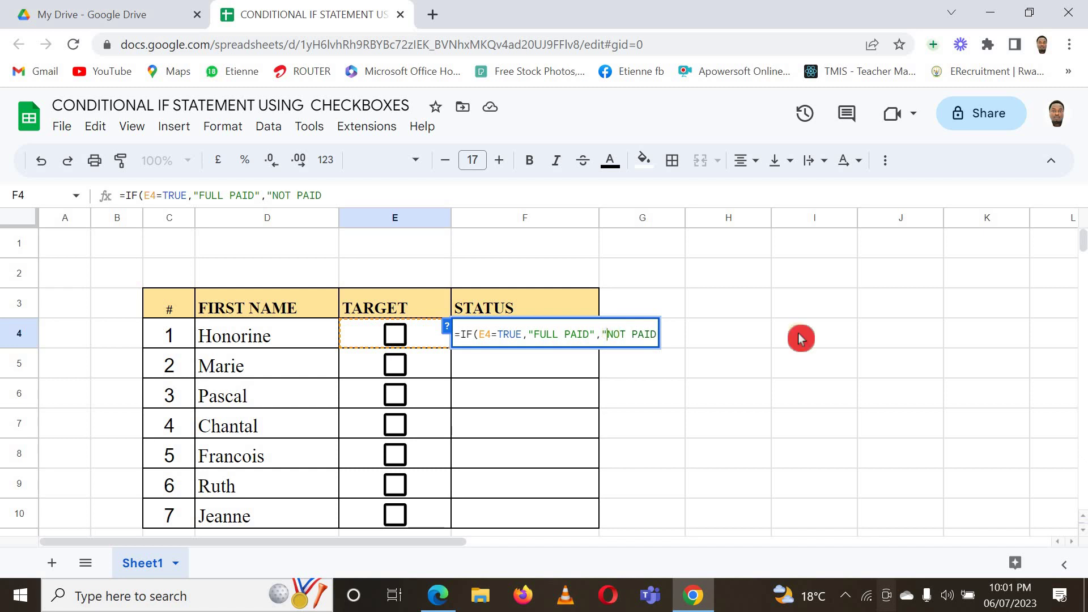
pyautogui.click(666, 330)
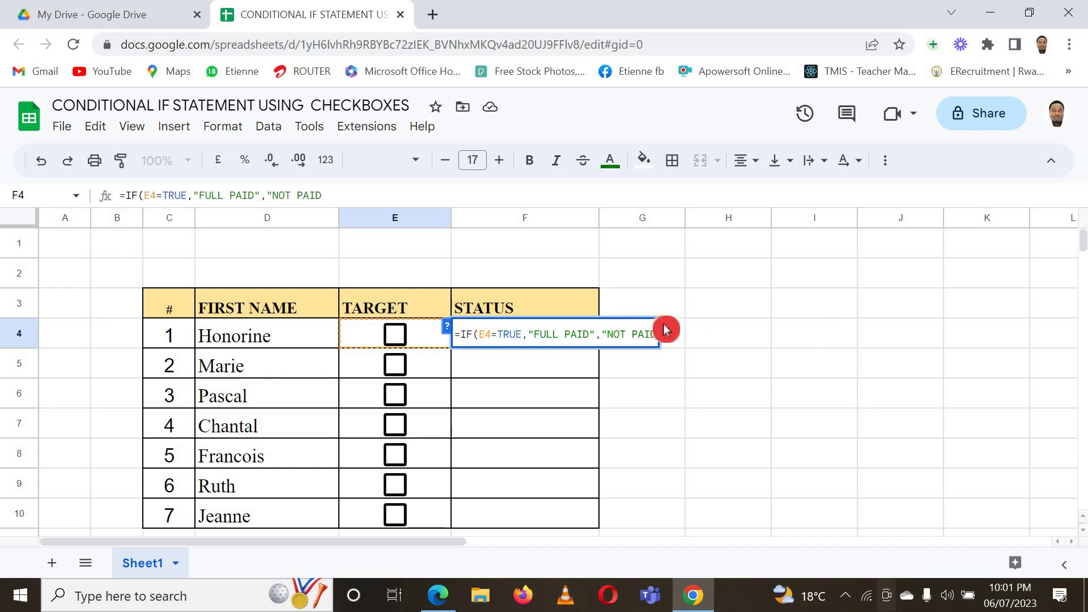
pyautogui.write('"')
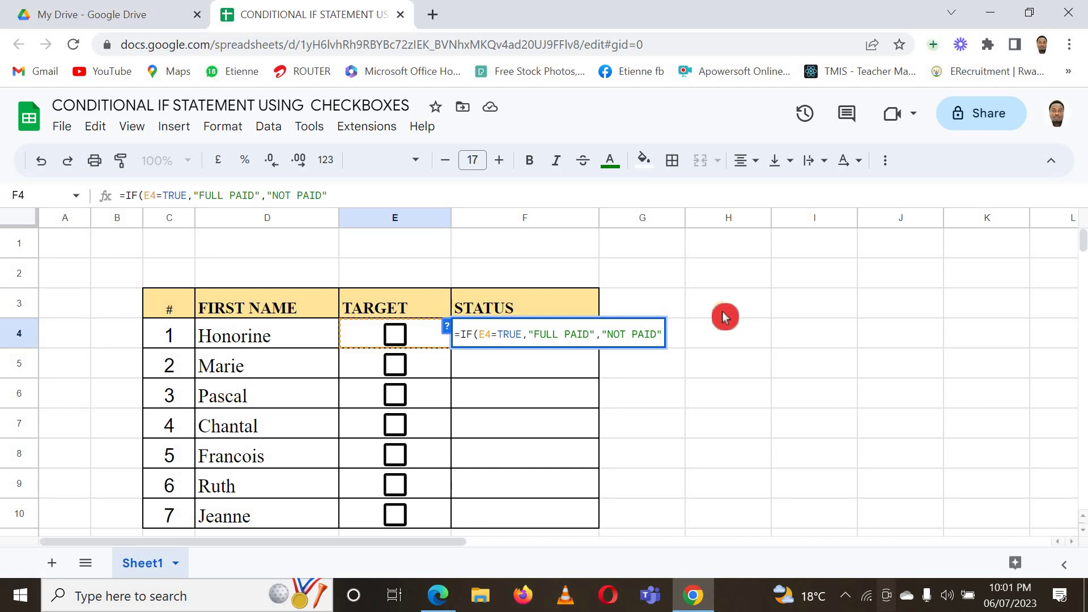
pyautogui.write(')')
# - Confirm the F4 formula, fill it down to F10, and check the copy in F6
pyautogui.press('Return')
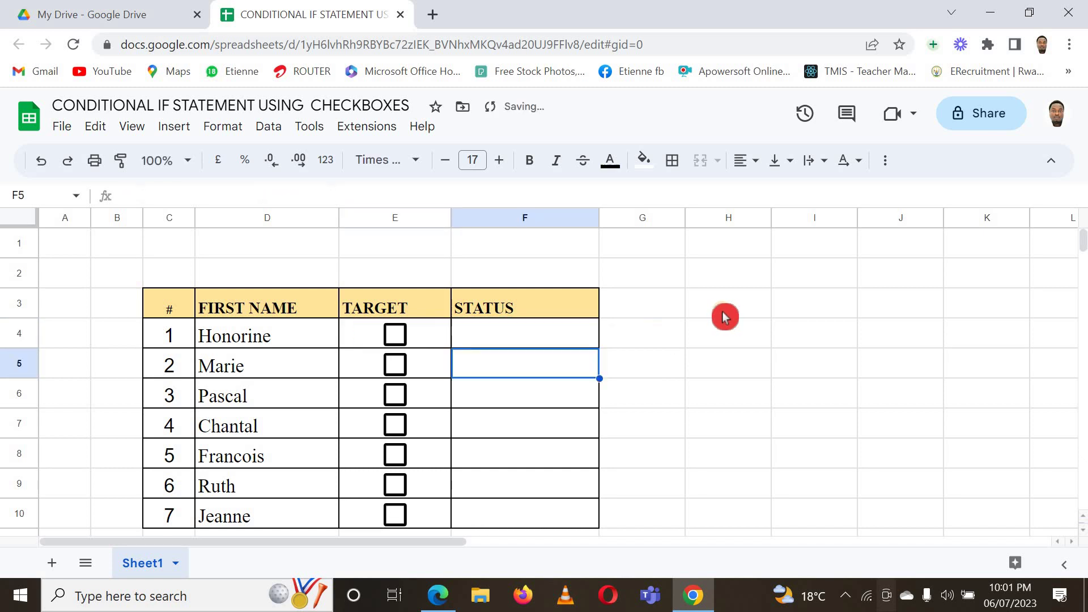
pyautogui.click(536, 349)
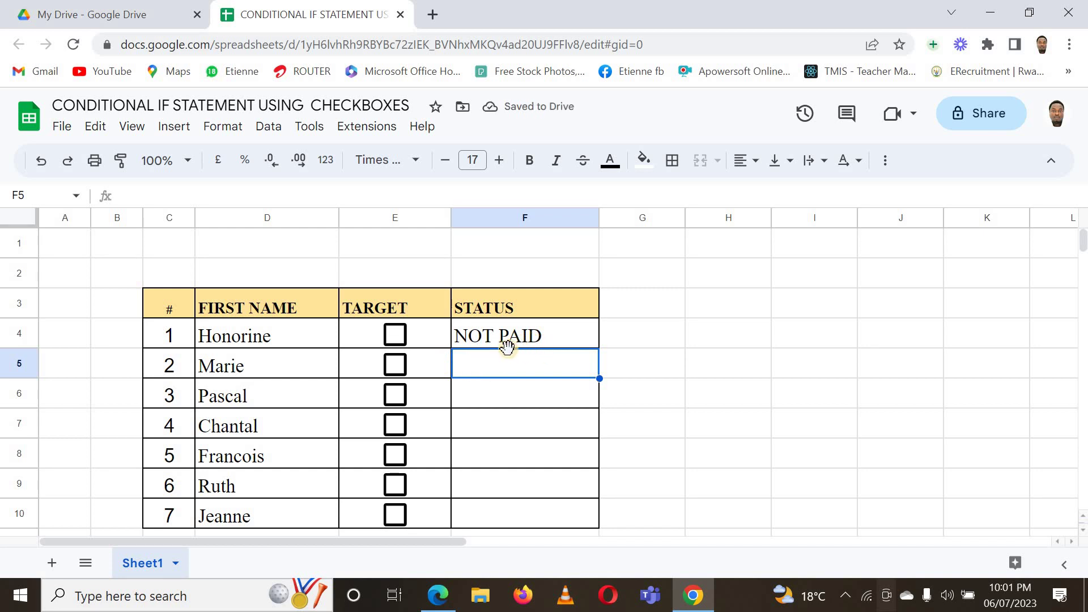
pyautogui.click(578, 335)
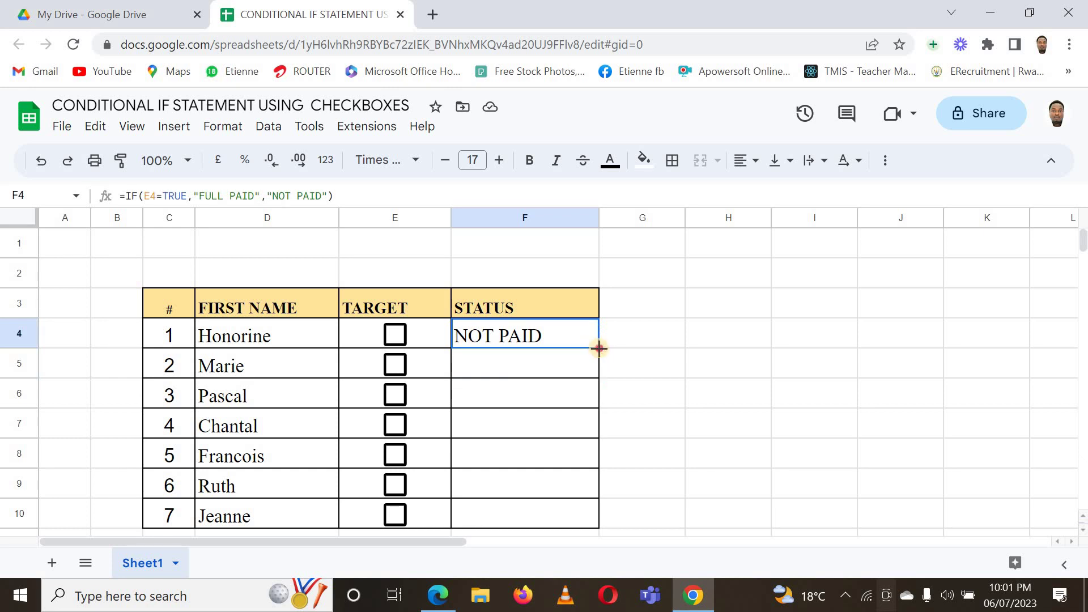
pyautogui.doubleClick(597, 348)
pyautogui.click(656, 376)
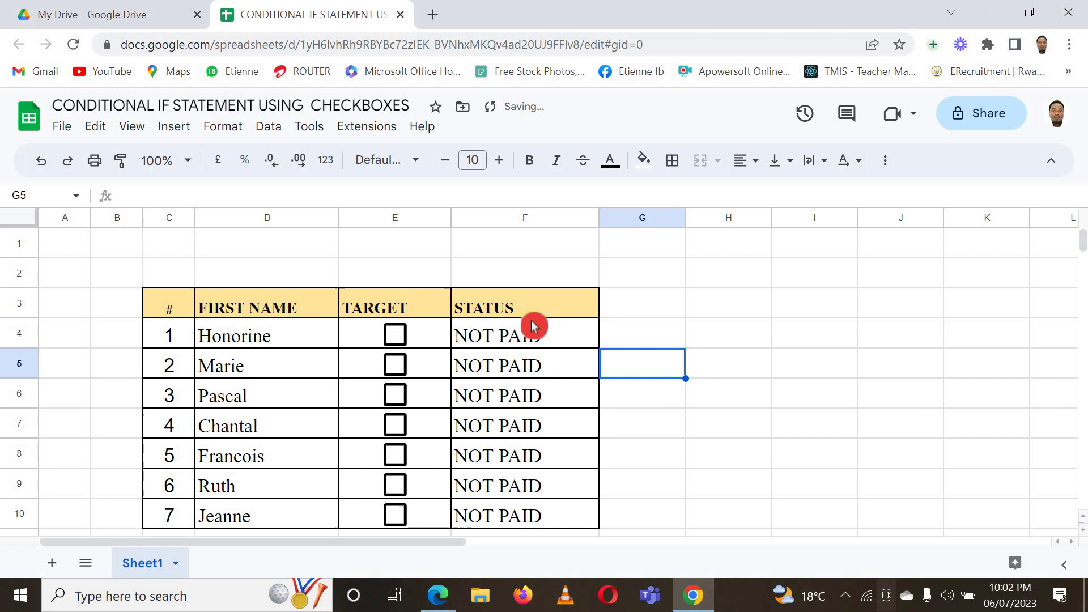
pyautogui.press('Left')
pyautogui.press('Down')
pyautogui.click(648, 419)
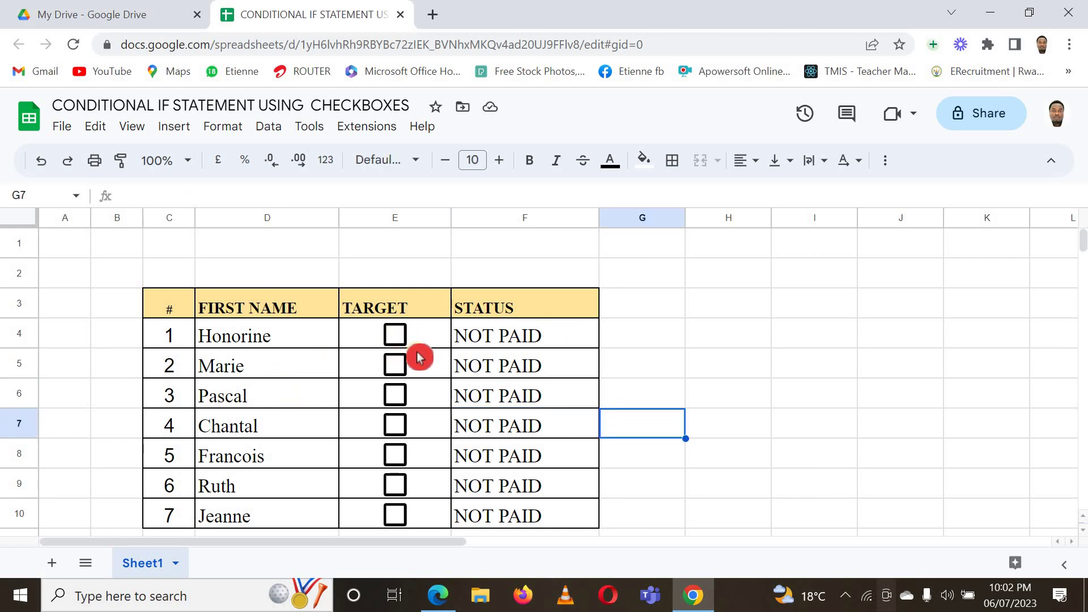
# - Tick then untick the row 4, 6 and 8 boxes, leaving only row 5 ticked as FULL PAID
pyautogui.click(395, 336)
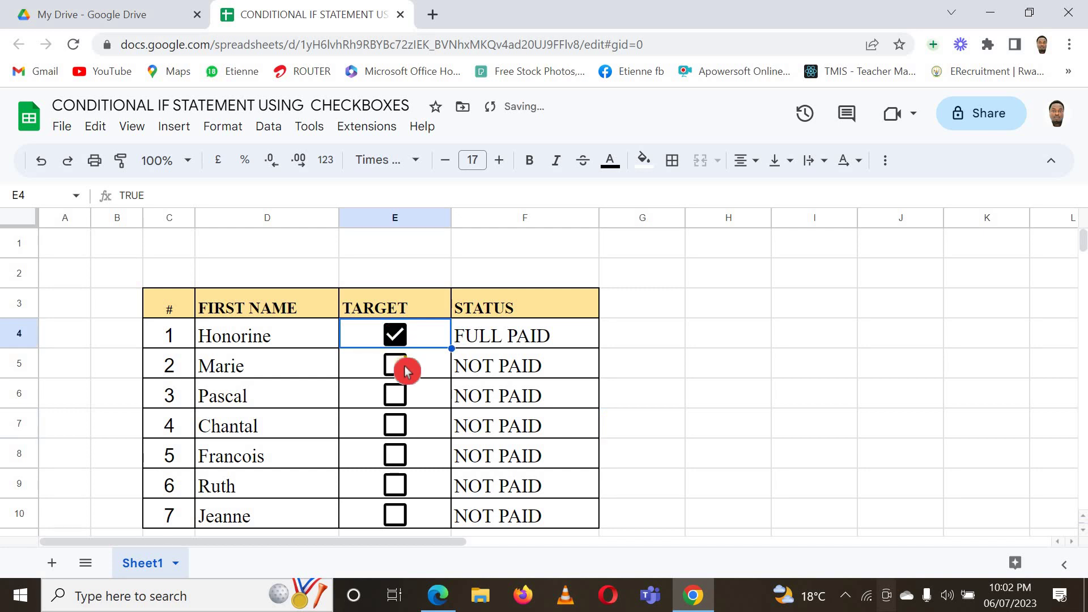
pyautogui.click(397, 399)
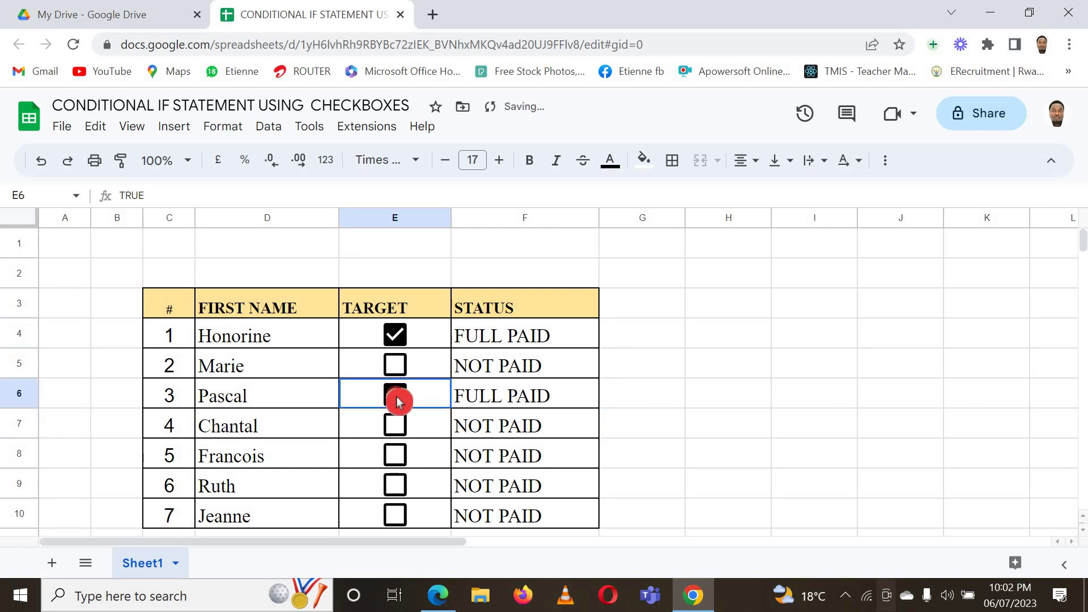
pyautogui.click(395, 454)
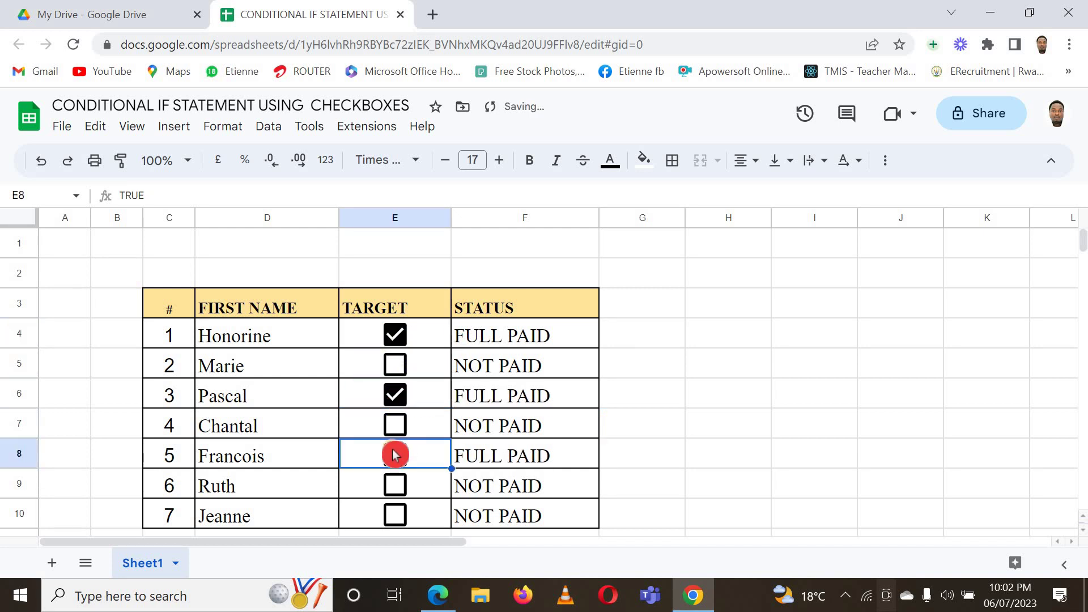
pyautogui.click(395, 454)
pyautogui.click(397, 396)
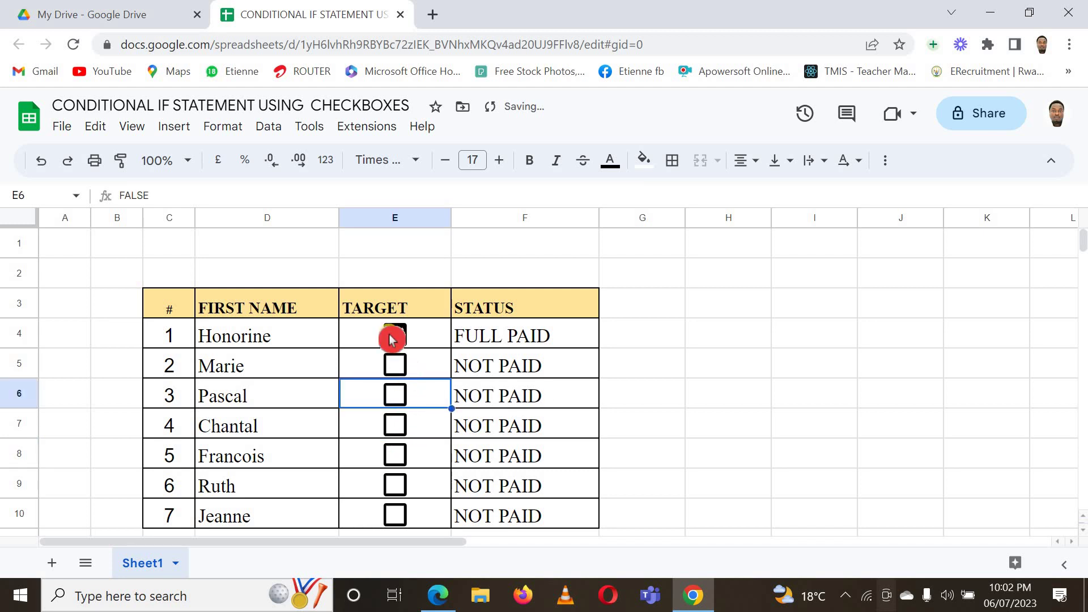
pyautogui.click(391, 339)
pyautogui.click(396, 365)
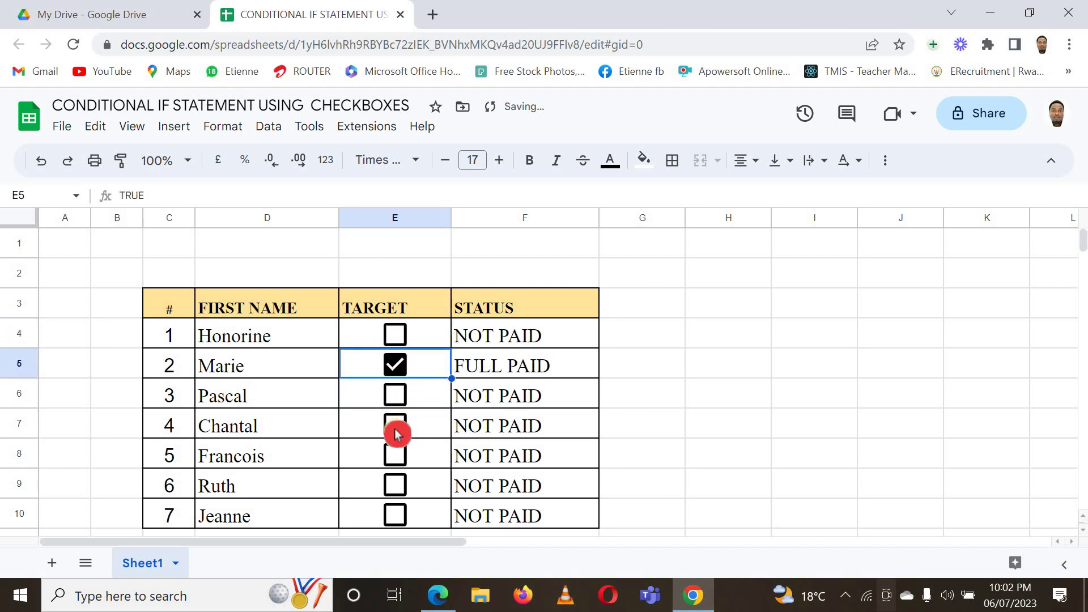